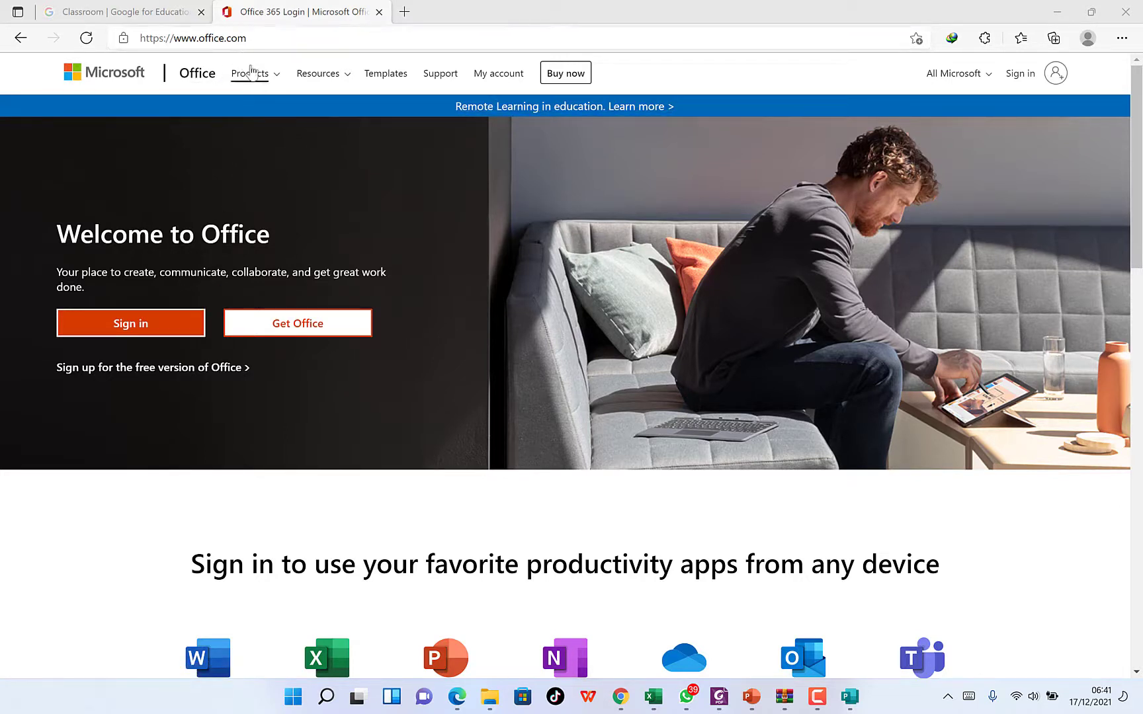
{"action": "left_click", "coordinate": [295, 329]}
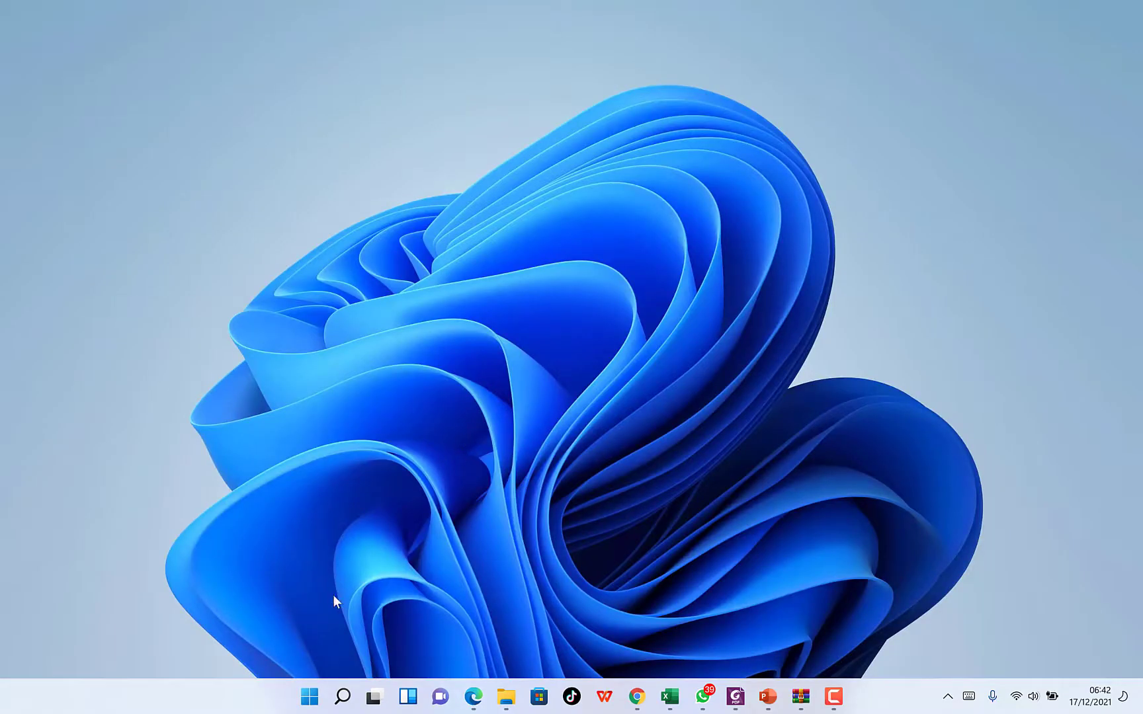
Step: Switch to Publisher by searching the installed apps for "pub", and dismiss the account credentials request
{"action": "left_click", "coordinate": [311, 702]}
{"action": "type", "text": "pu"}
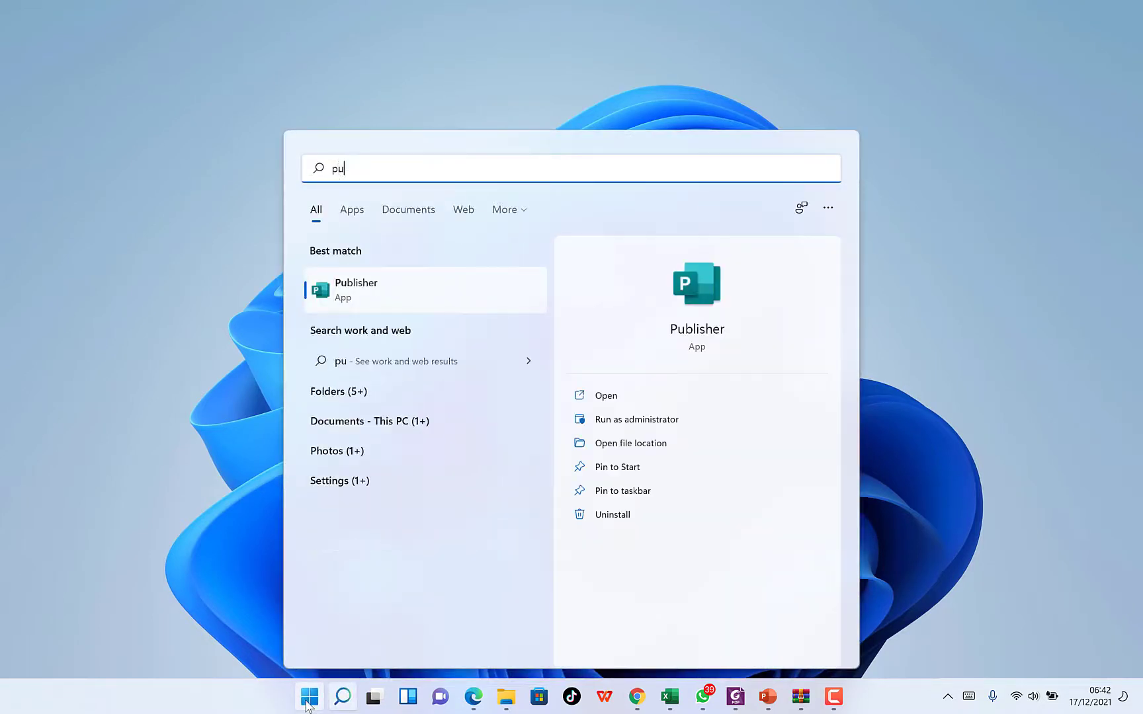
{"action": "type", "text": "b"}
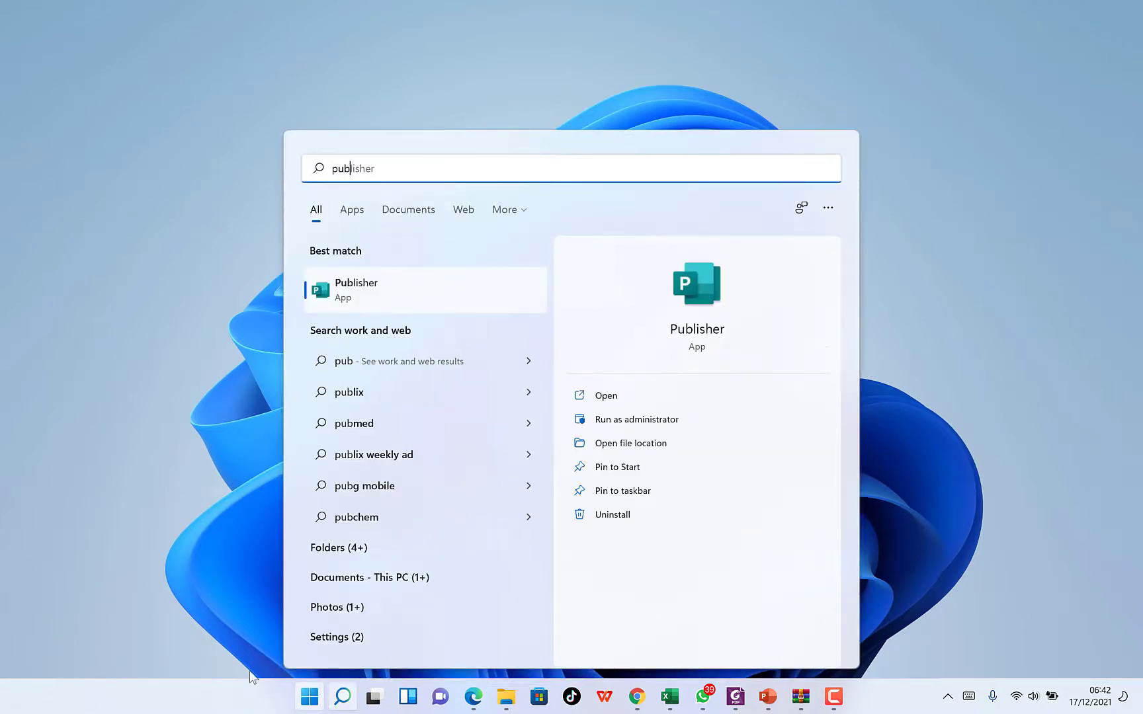
{"action": "left_click", "coordinate": [388, 304]}
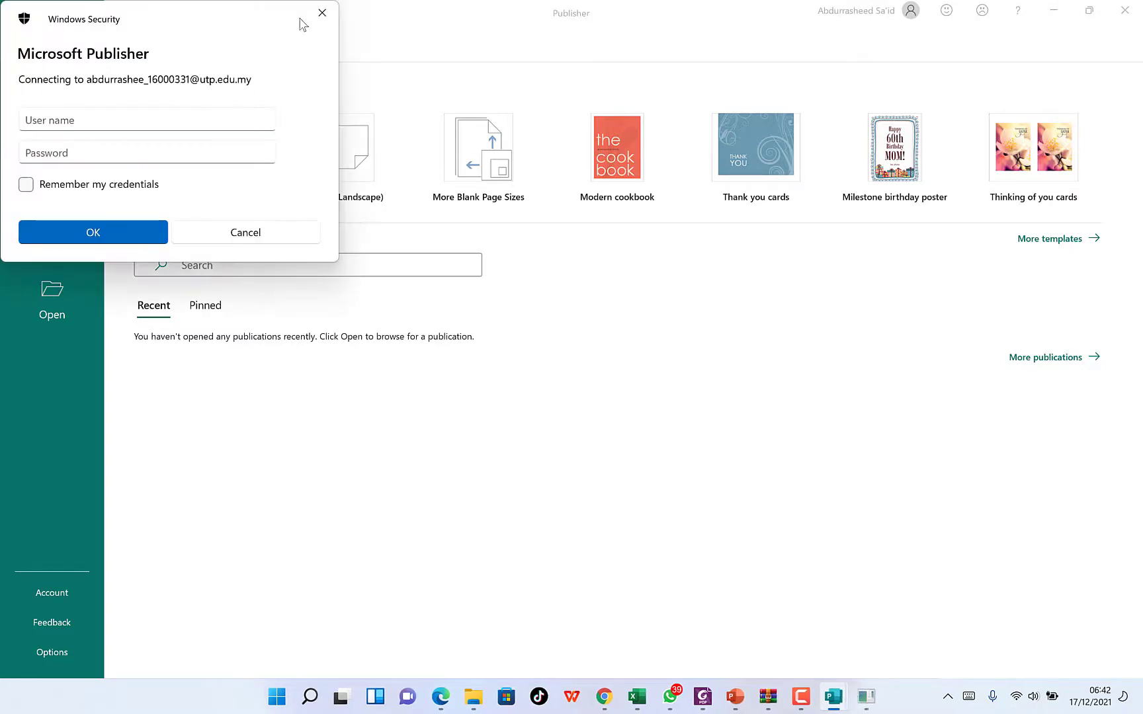
{"action": "left_click", "coordinate": [322, 13]}
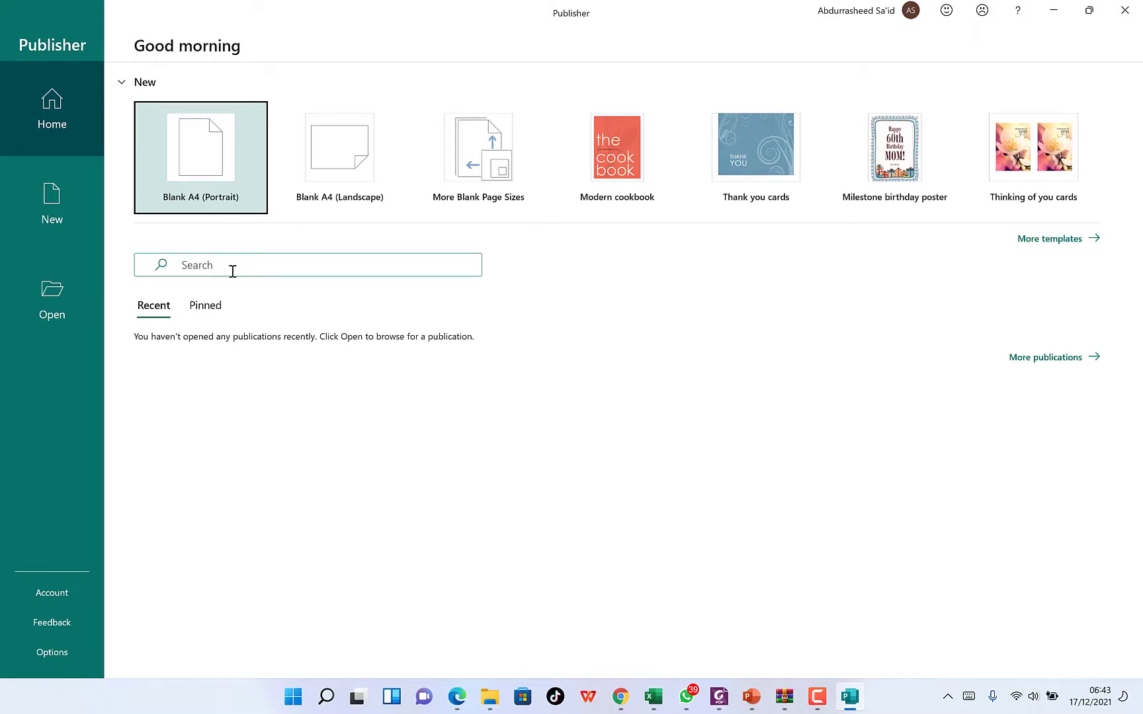
Step: Look through the gallery of online publication templates and the locations for opening existing publications
{"action": "left_click", "coordinate": [1053, 239]}
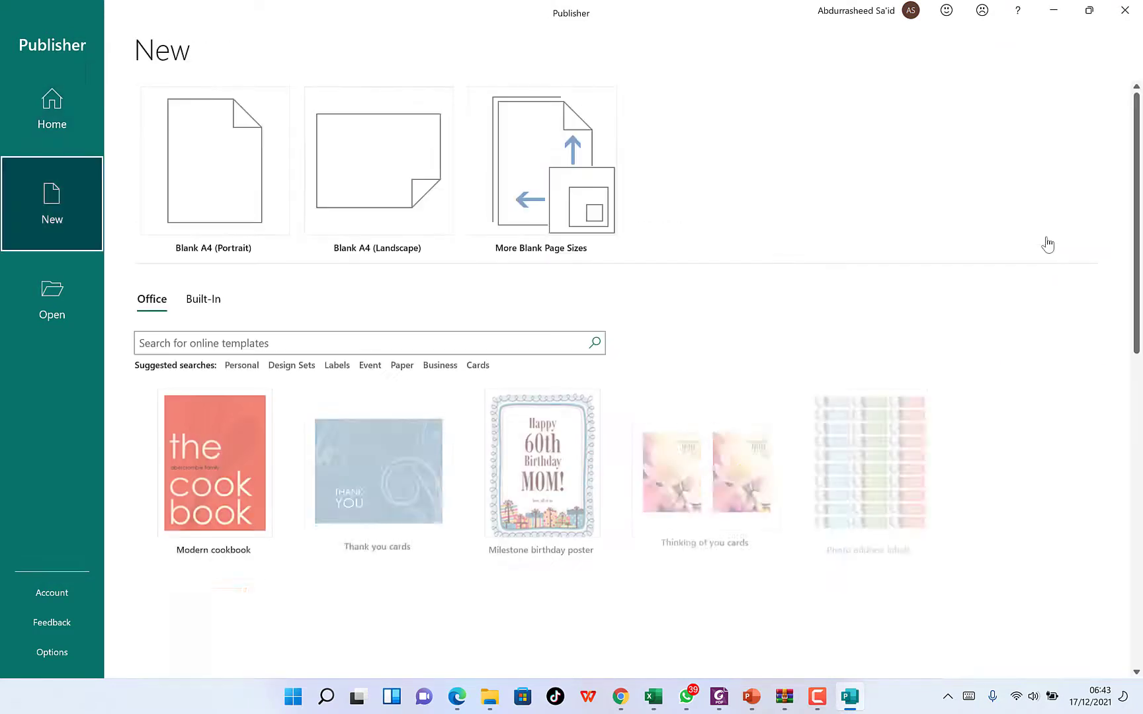
{"action": "scroll", "coordinate": [696, 334], "scroll_direction": "down", "scroll_amount": 6}
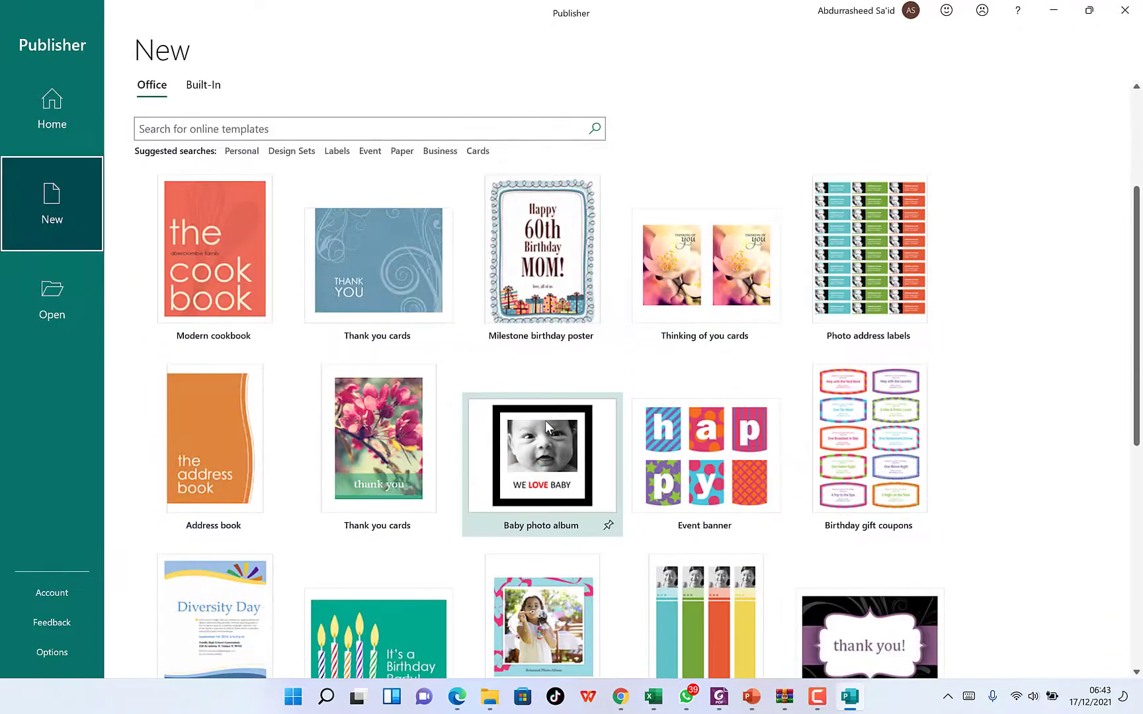
{"action": "scroll", "coordinate": [542, 413], "scroll_direction": "down", "scroll_amount": 4}
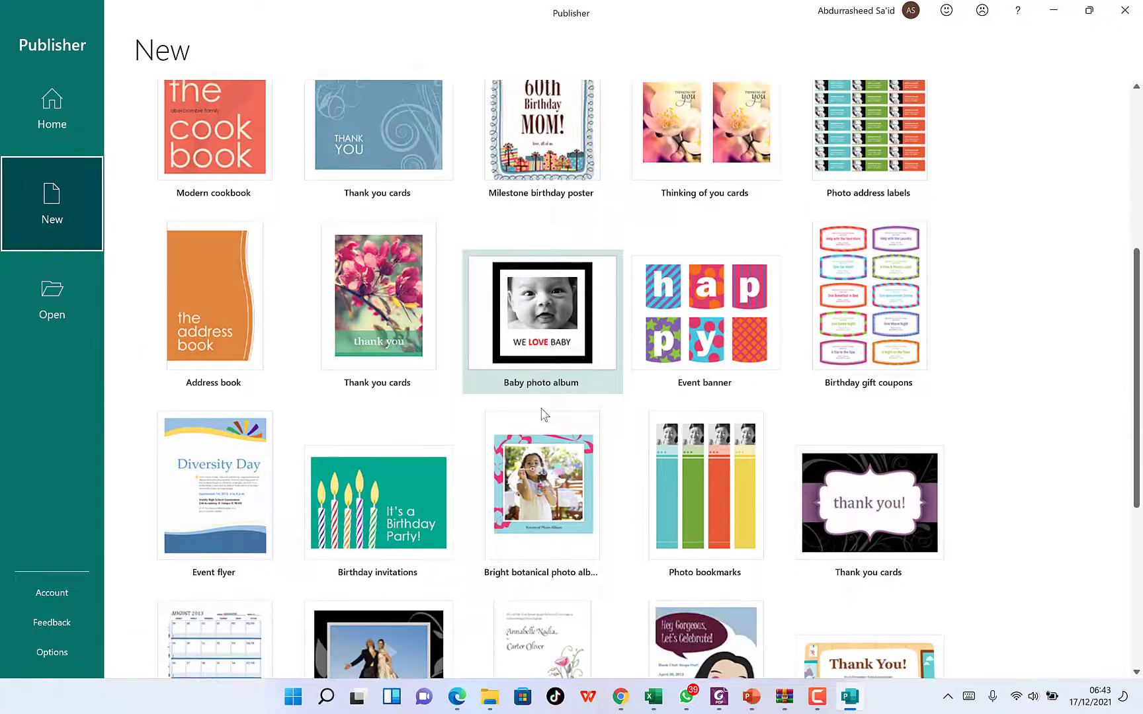
{"action": "scroll", "coordinate": [539, 410], "scroll_direction": "up", "scroll_amount": 4}
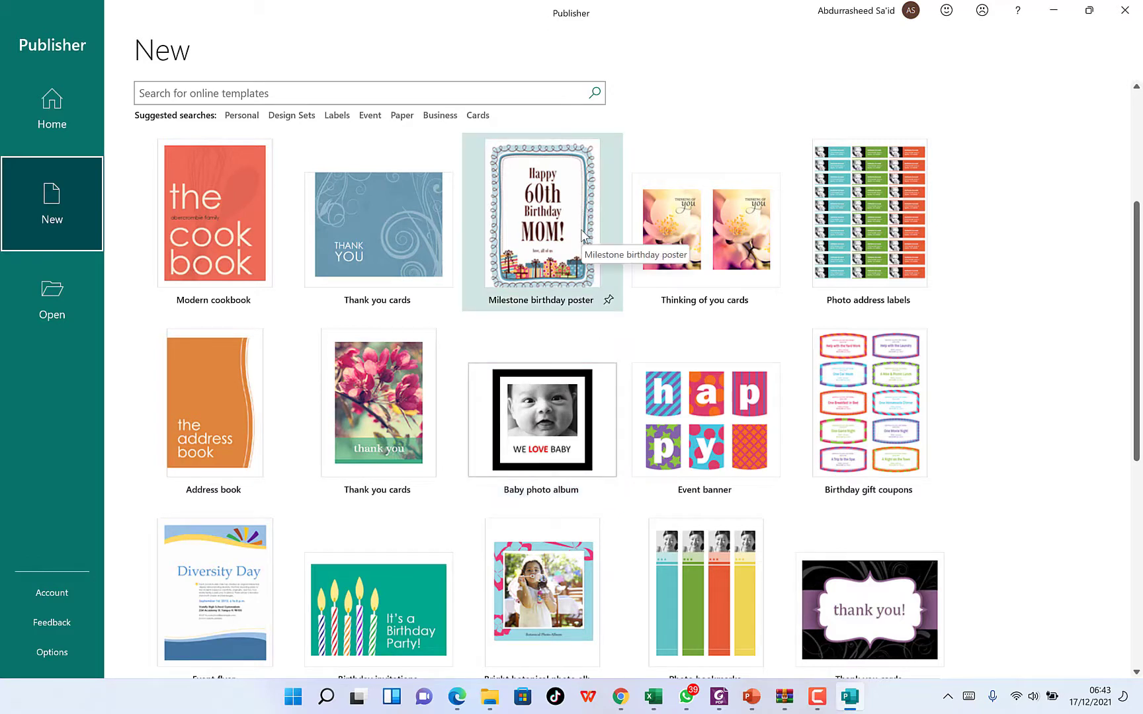
{"action": "scroll", "coordinate": [534, 245], "scroll_direction": "up", "scroll_amount": 1}
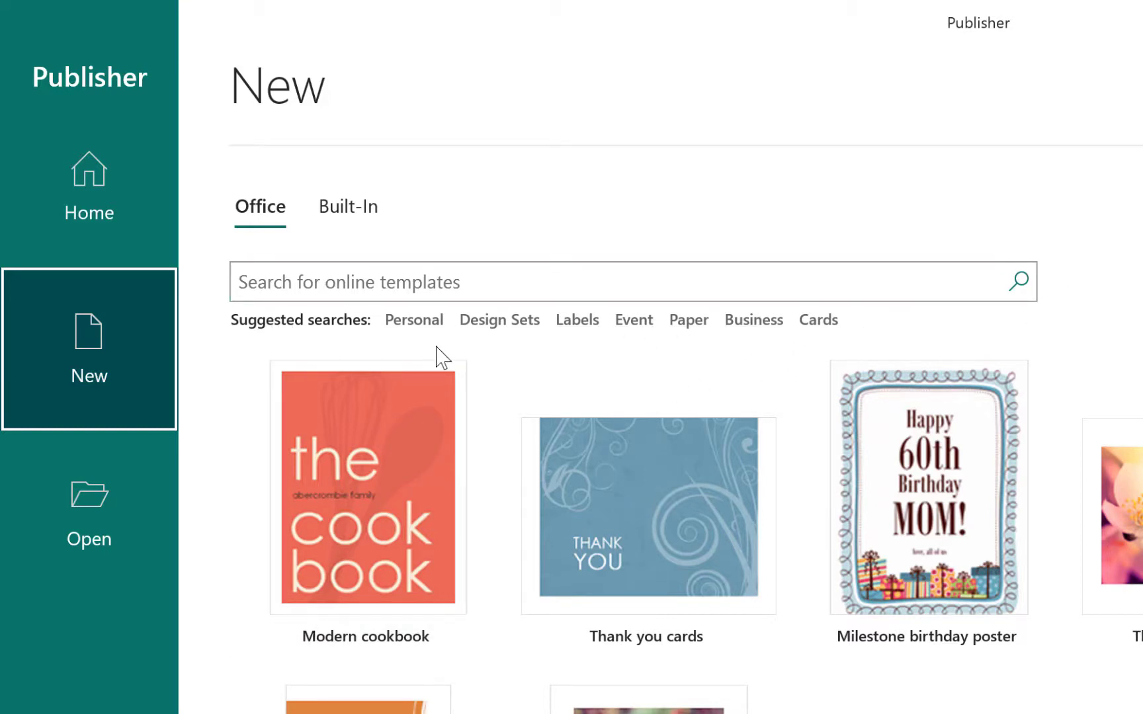
{"action": "left_click", "coordinate": [59, 511]}
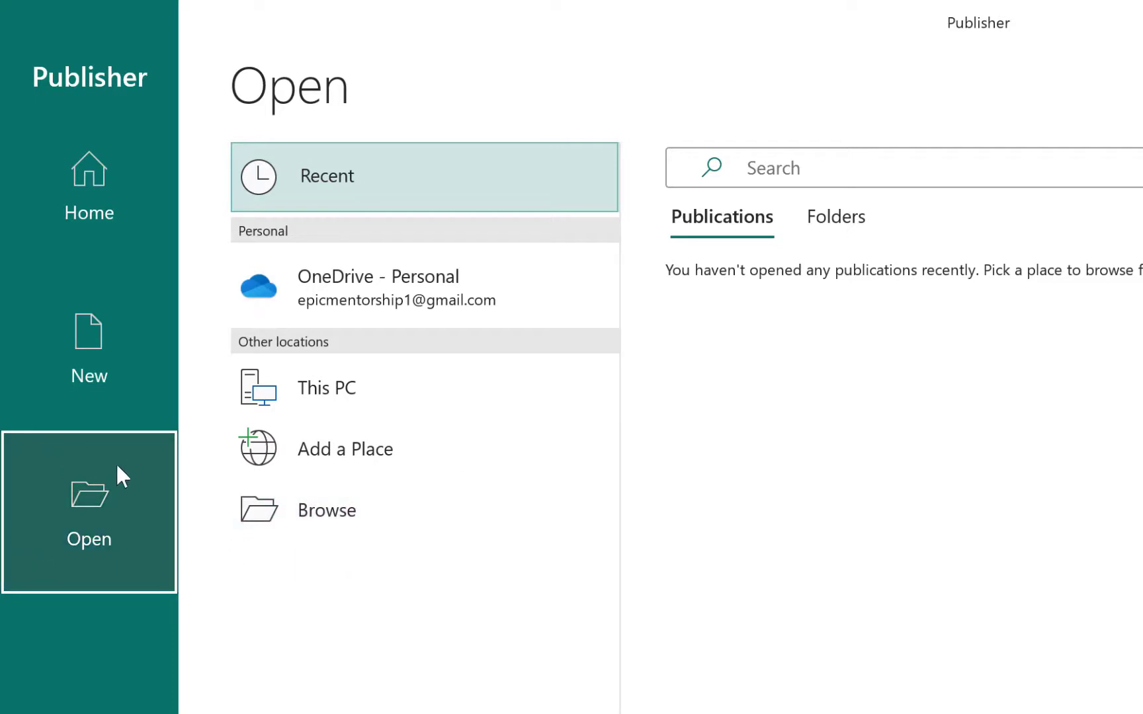
Step: Create a new blank A4 portrait publication from the start page
{"action": "left_click", "coordinate": [77, 175]}
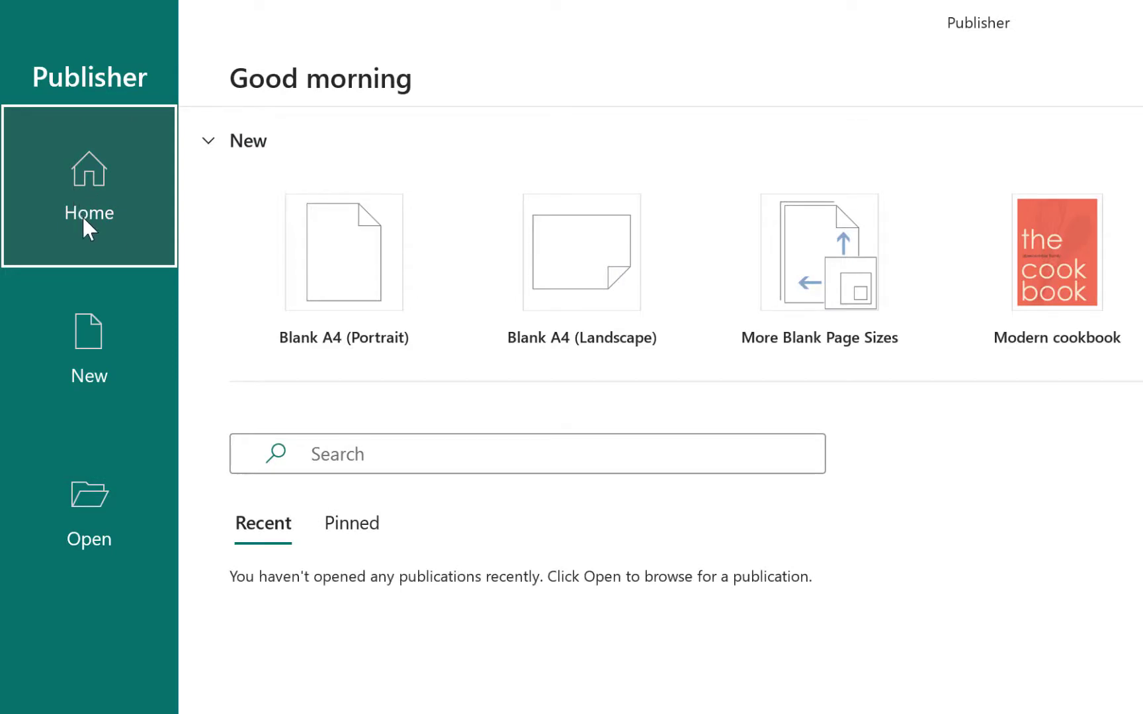
{"action": "left_click", "coordinate": [343, 263]}
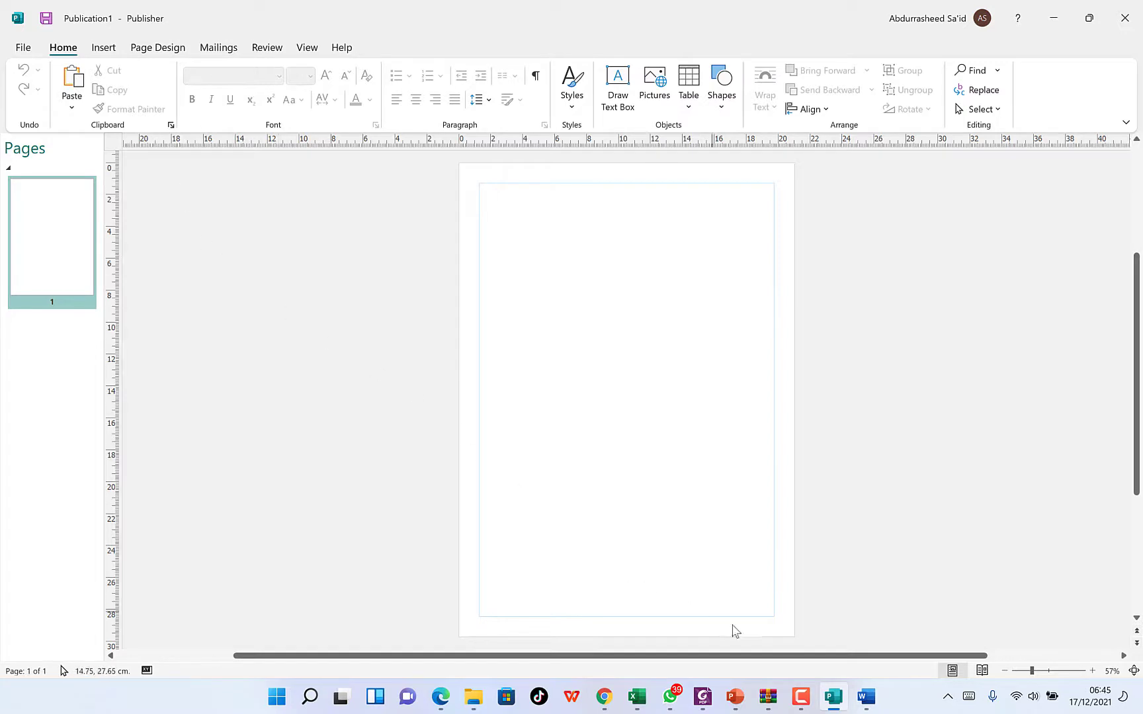
Step: Switch to the blank Word document to compare its interface, and return to the Publisher publication
{"action": "left_click", "coordinate": [869, 701]}
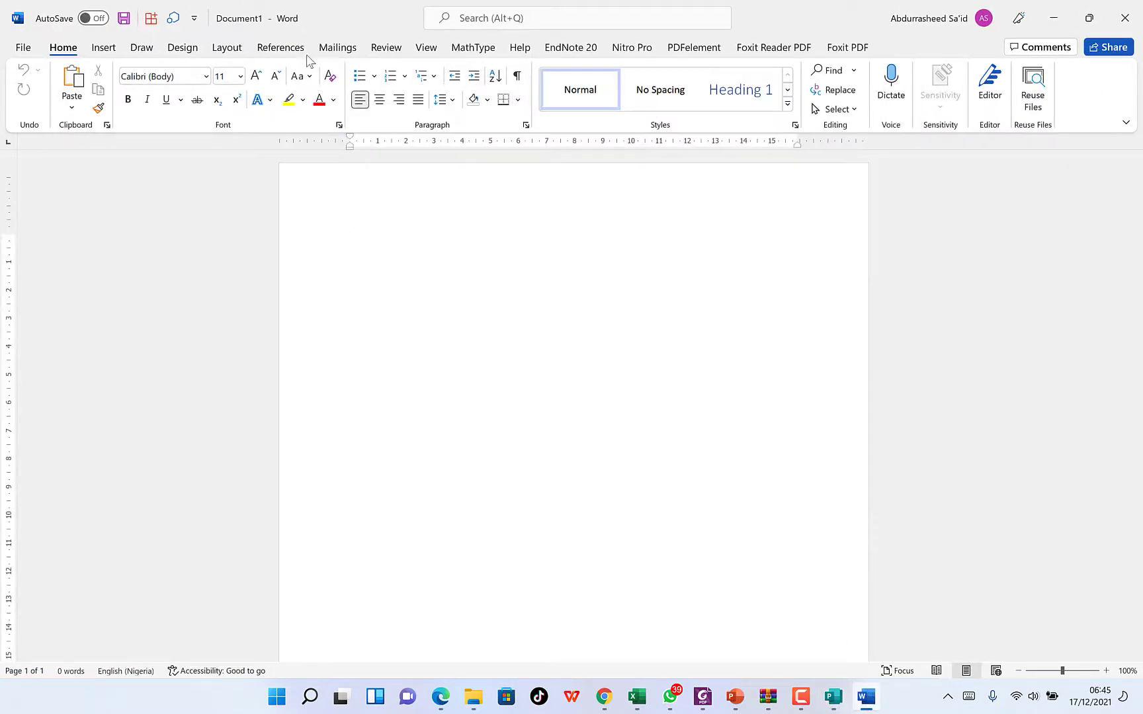
{"action": "left_click", "coordinate": [1054, 17]}
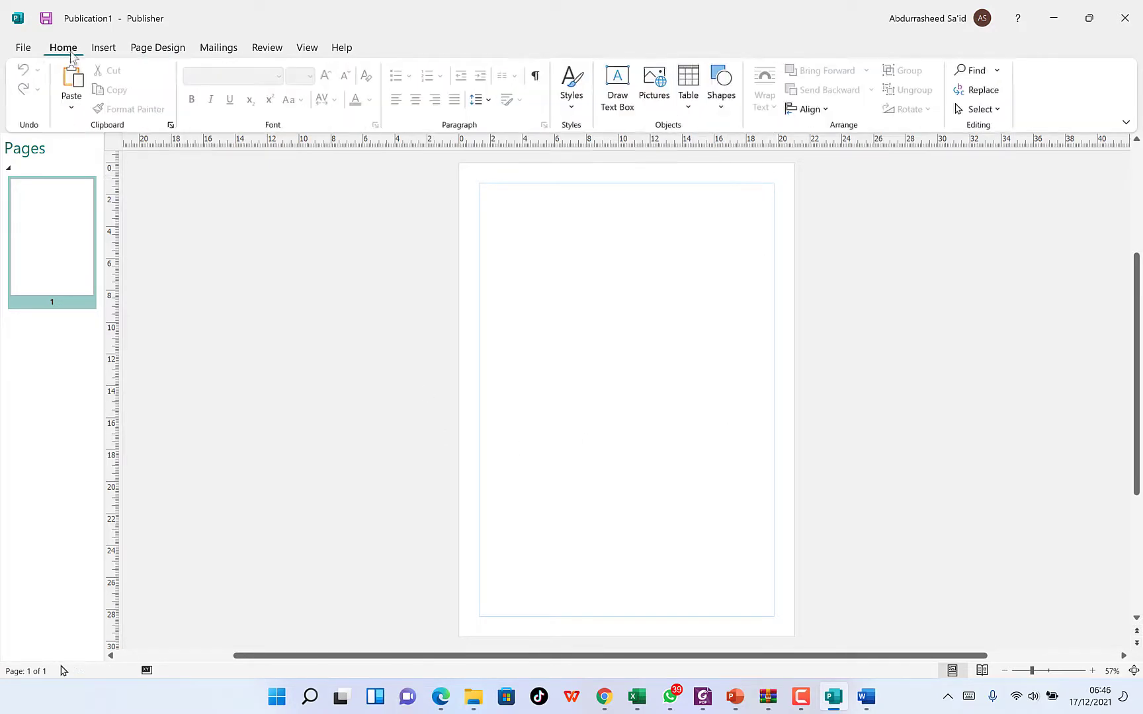
Step: Fill the page background with the stock image of a woman speaking to a seated audience, found by searching for "speech"
{"action": "left_click", "coordinate": [146, 52]}
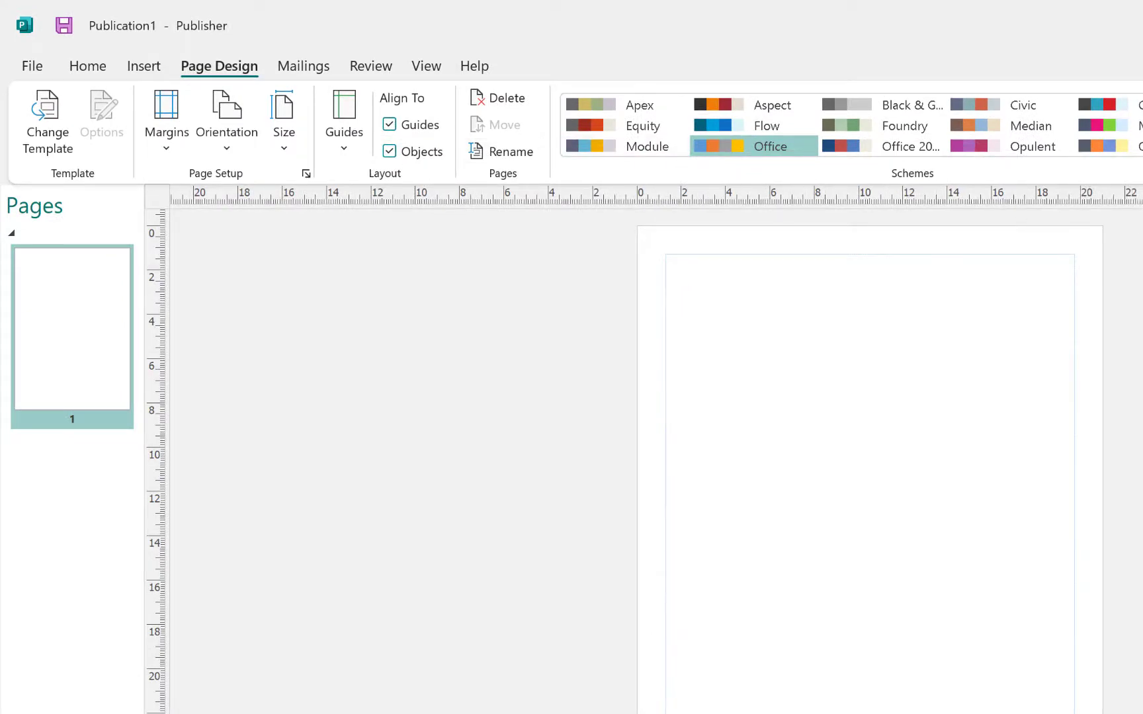
{"action": "left_click", "coordinate": [1015, 107]}
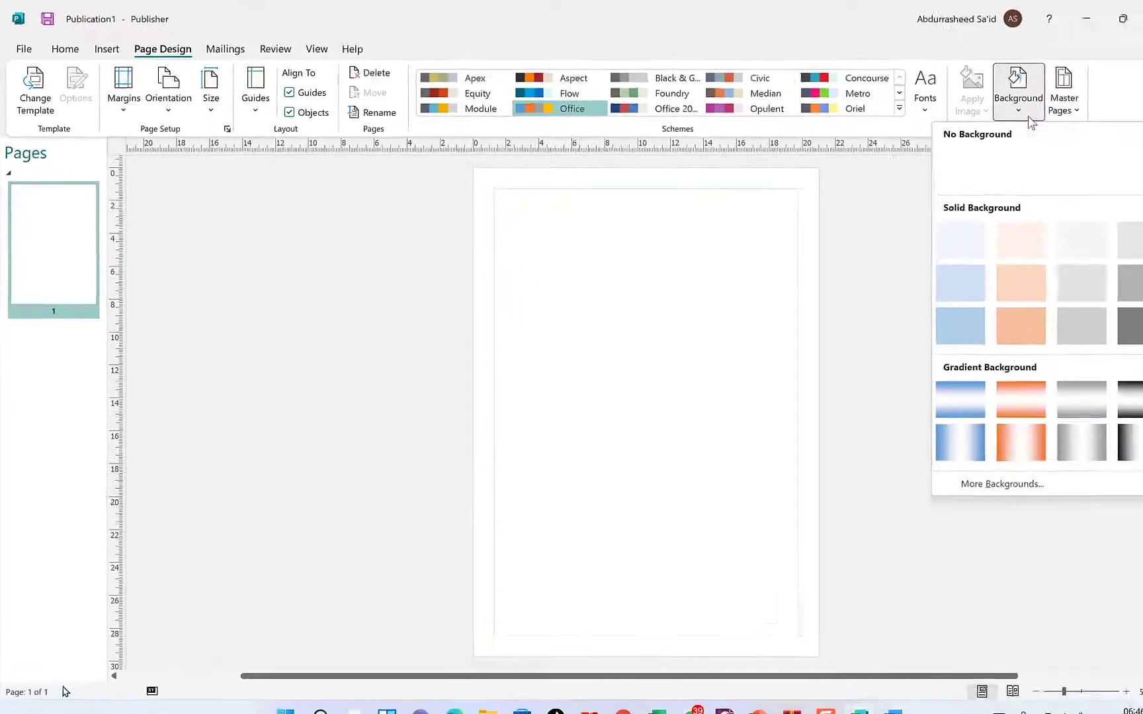
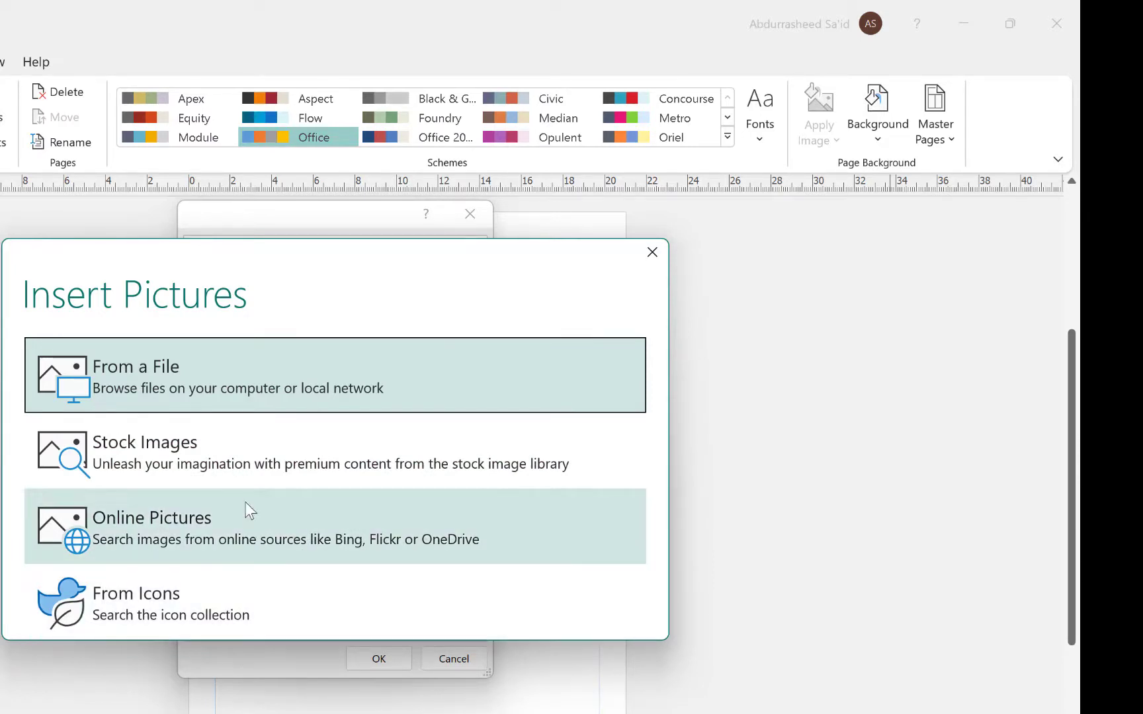
{"action": "left_click", "coordinate": [222, 464]}
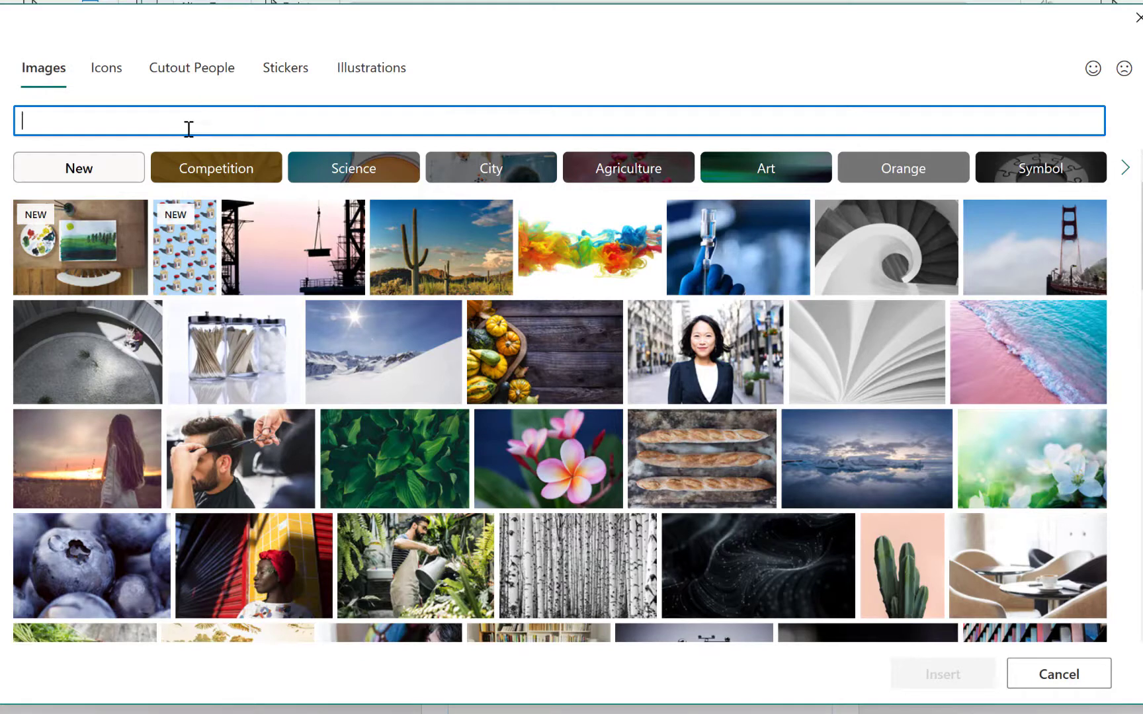
{"action": "type", "text": "speech"}
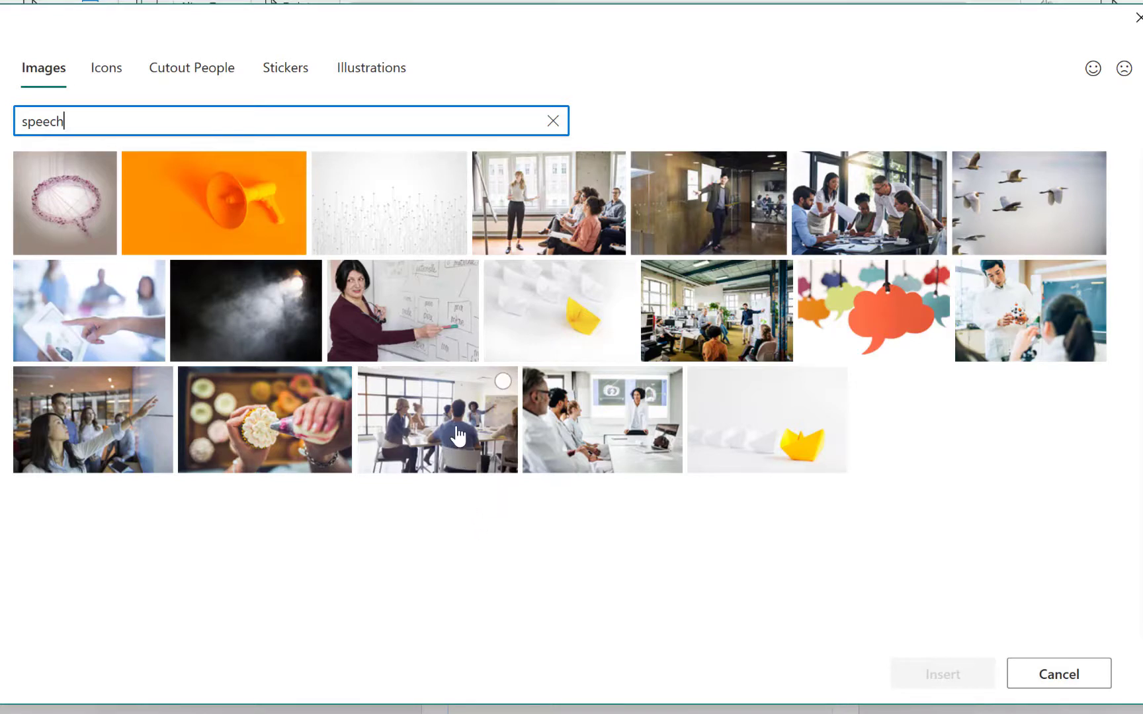
{"action": "left_click", "coordinate": [564, 211]}
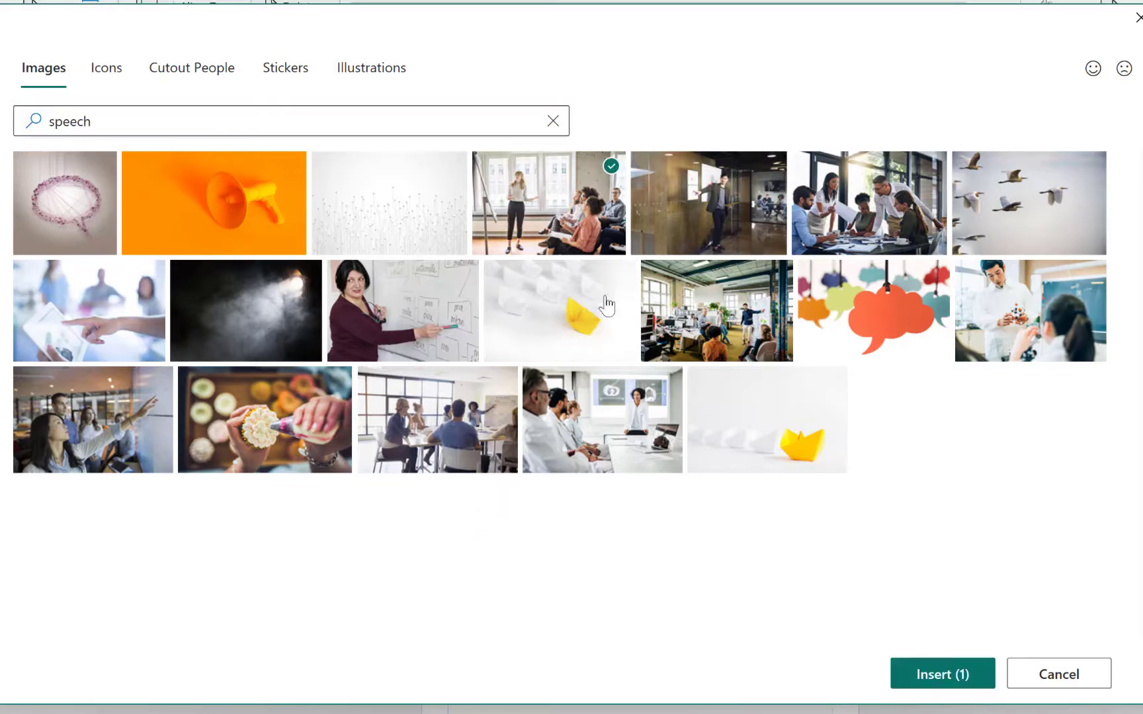
{"action": "left_click", "coordinate": [937, 685]}
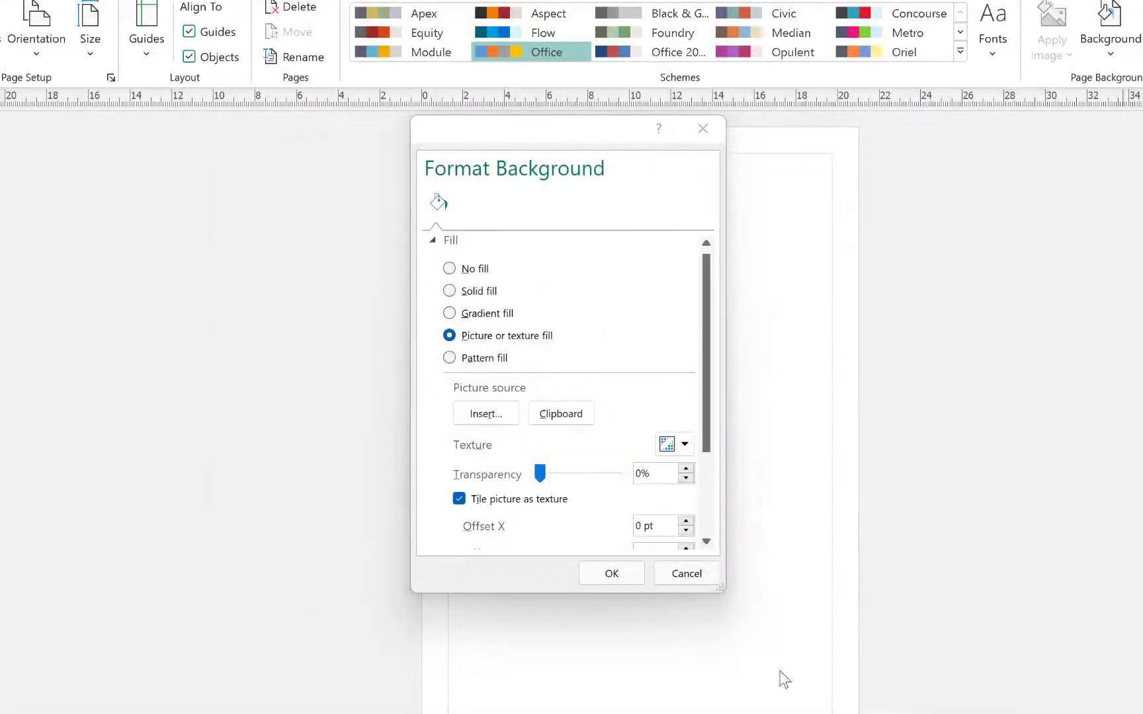
{"action": "left_click", "coordinate": [609, 575]}
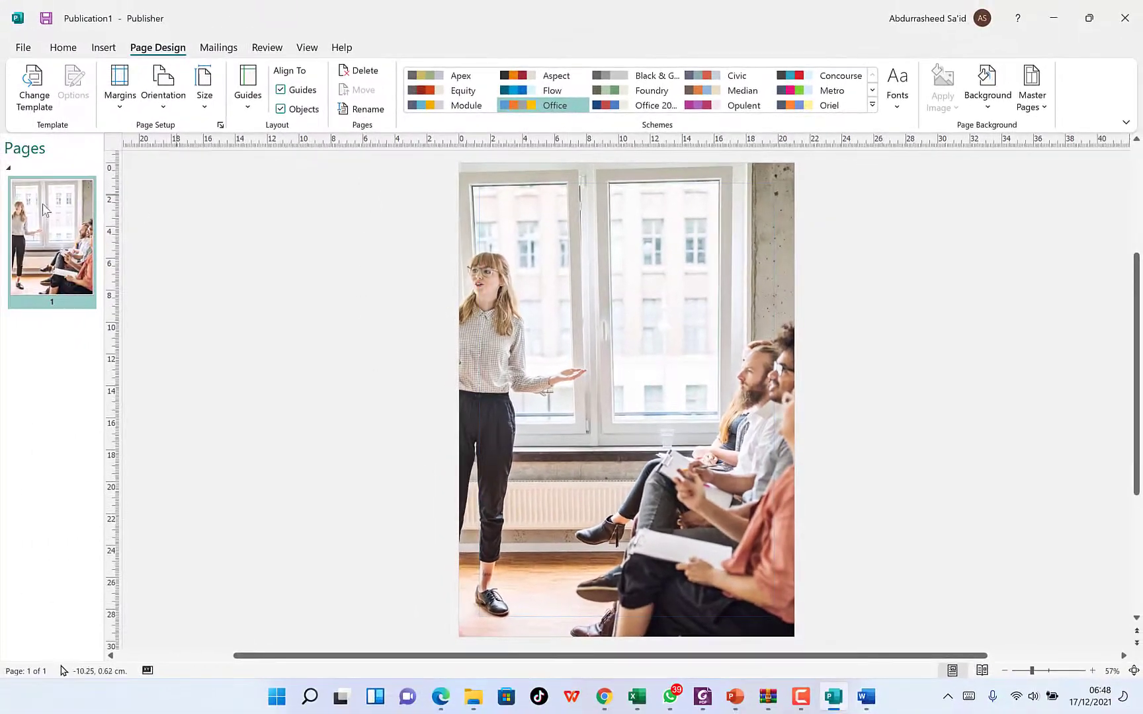
Step: Search the online pictures for "microphone"
{"action": "left_click", "coordinate": [62, 47]}
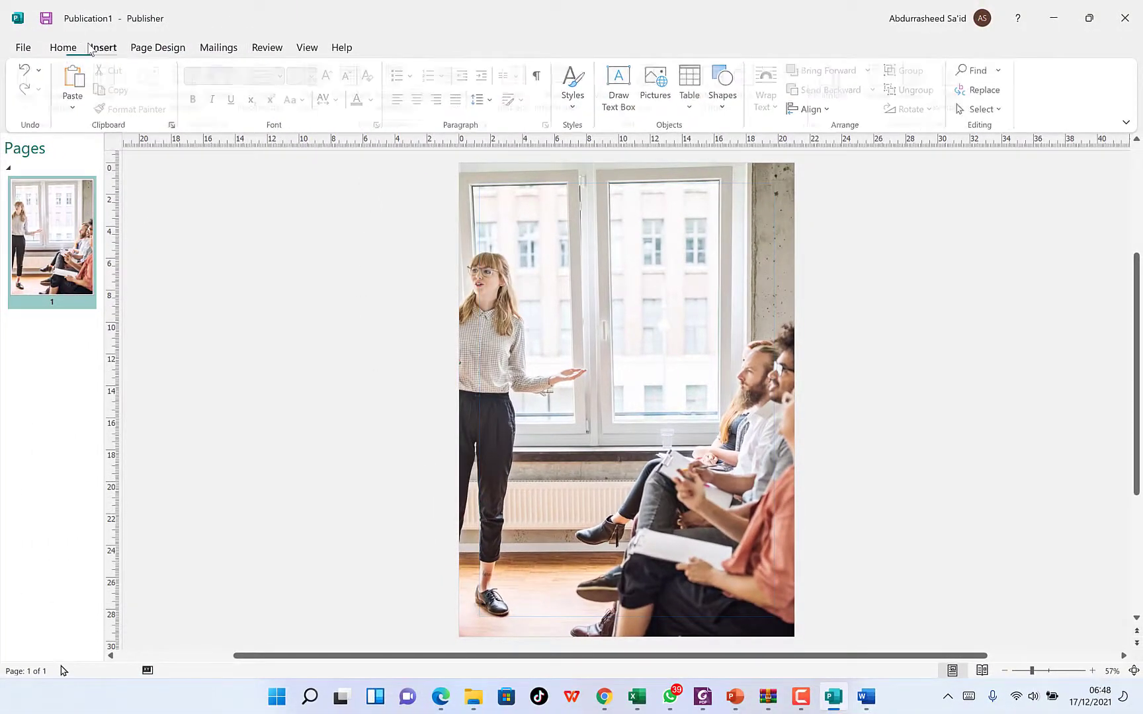
{"action": "left_click", "coordinate": [103, 48]}
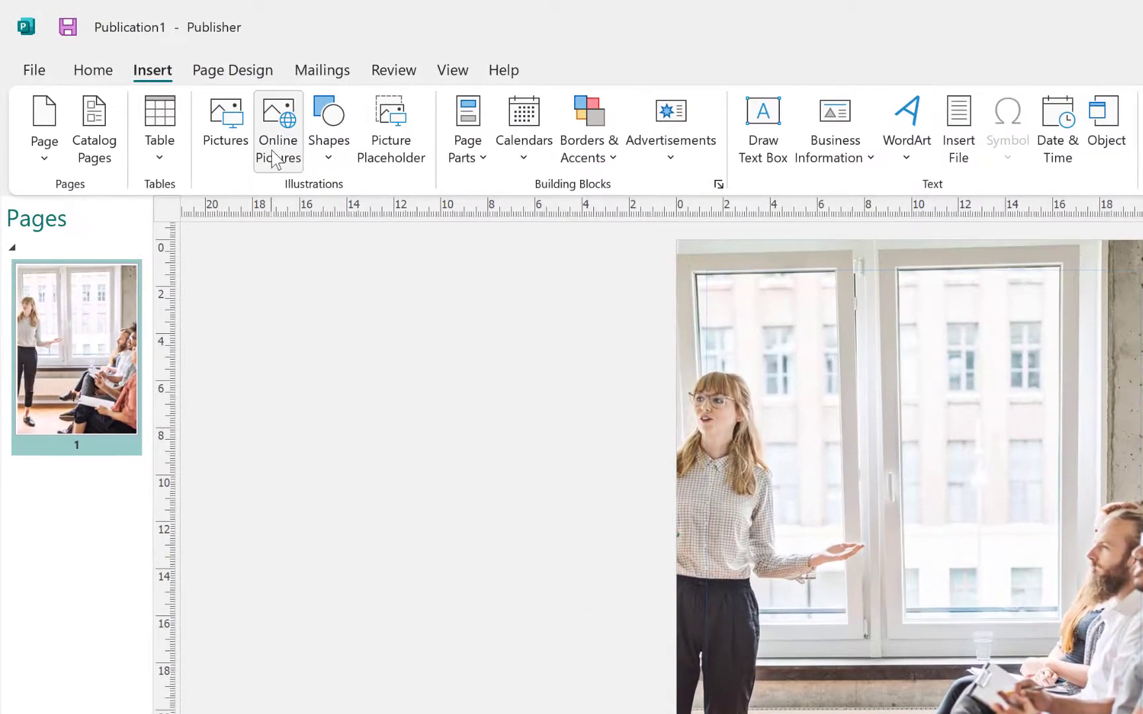
{"action": "left_click", "coordinate": [272, 154]}
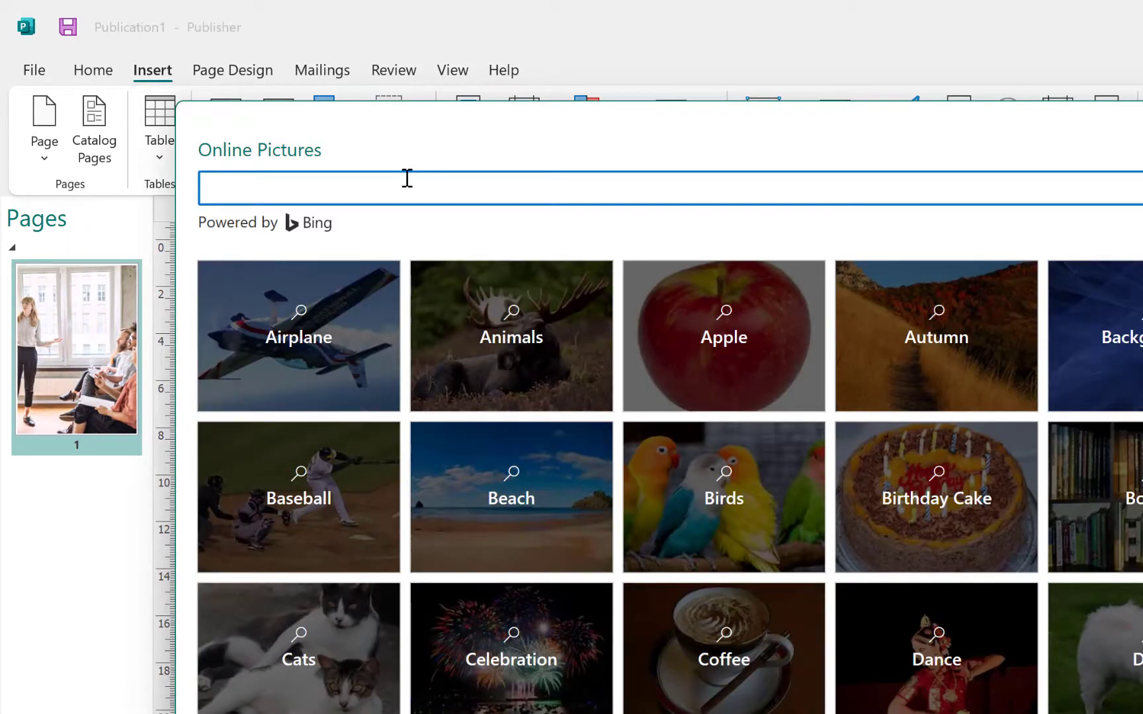
{"action": "type", "text": "microphone"}
{"action": "key", "text": "Return"}
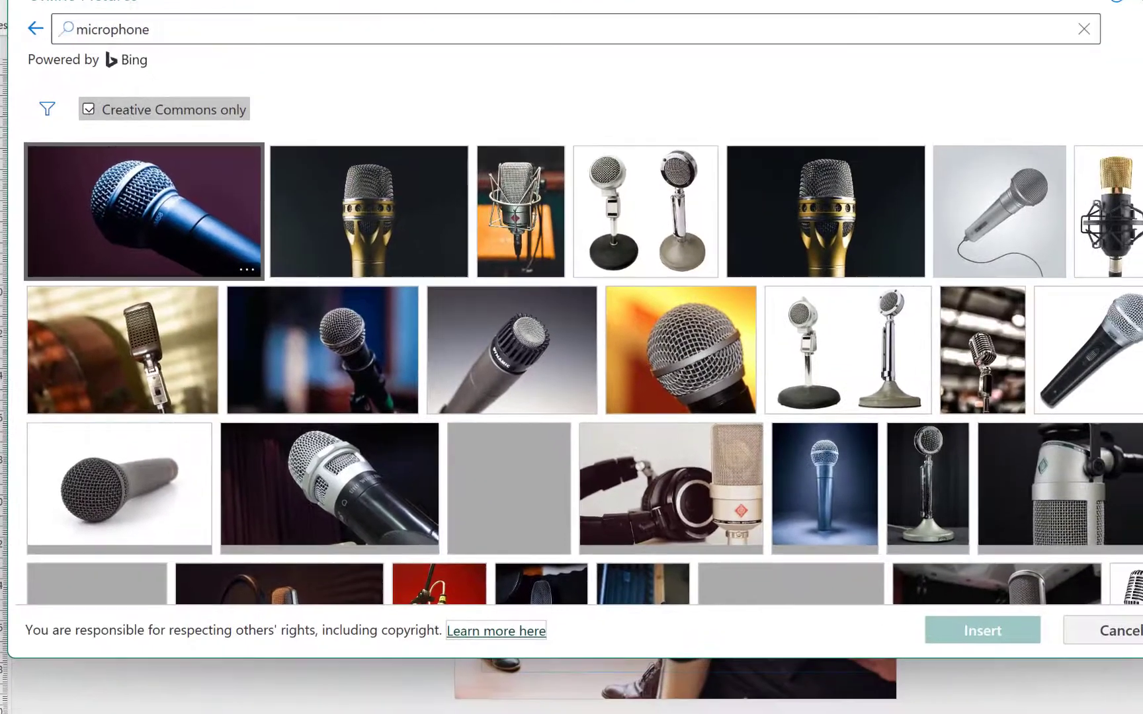
Step: Examine the microphone search results for a picture that suits the flyer
{"action": "scroll", "coordinate": [509, 244], "scroll_direction": "down", "scroll_amount": 3}
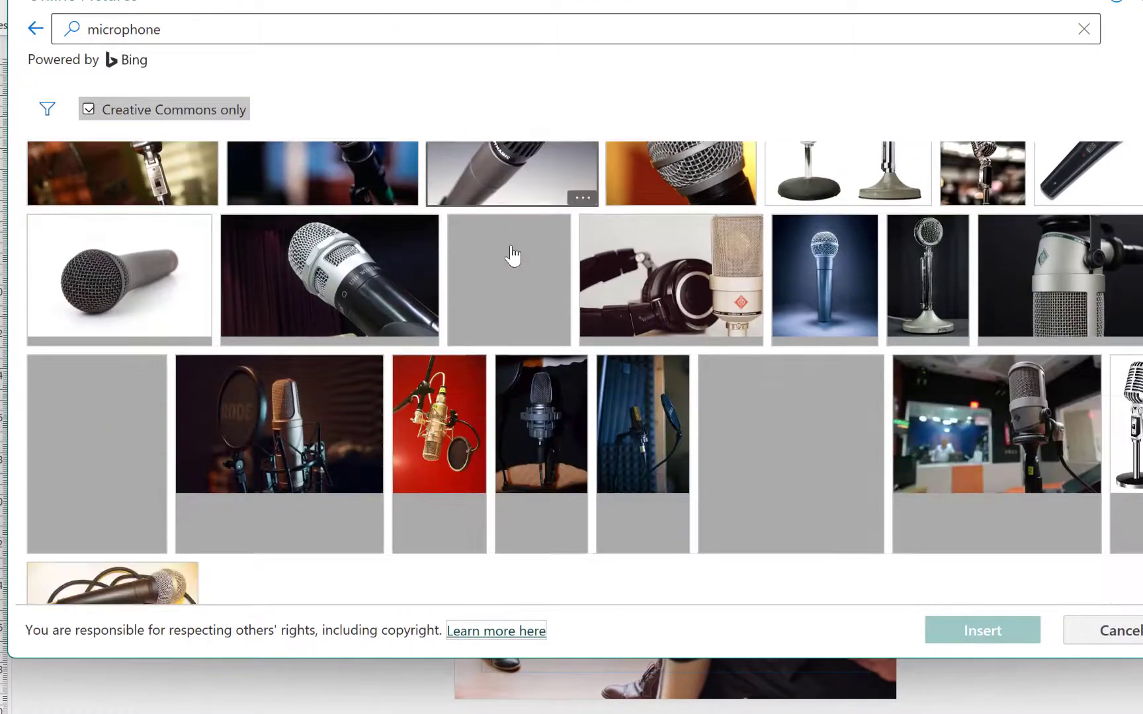
{"action": "scroll", "coordinate": [473, 250], "scroll_direction": "down", "scroll_amount": 3}
{"action": "scroll", "coordinate": [456, 248], "scroll_direction": "up", "scroll_amount": 6}
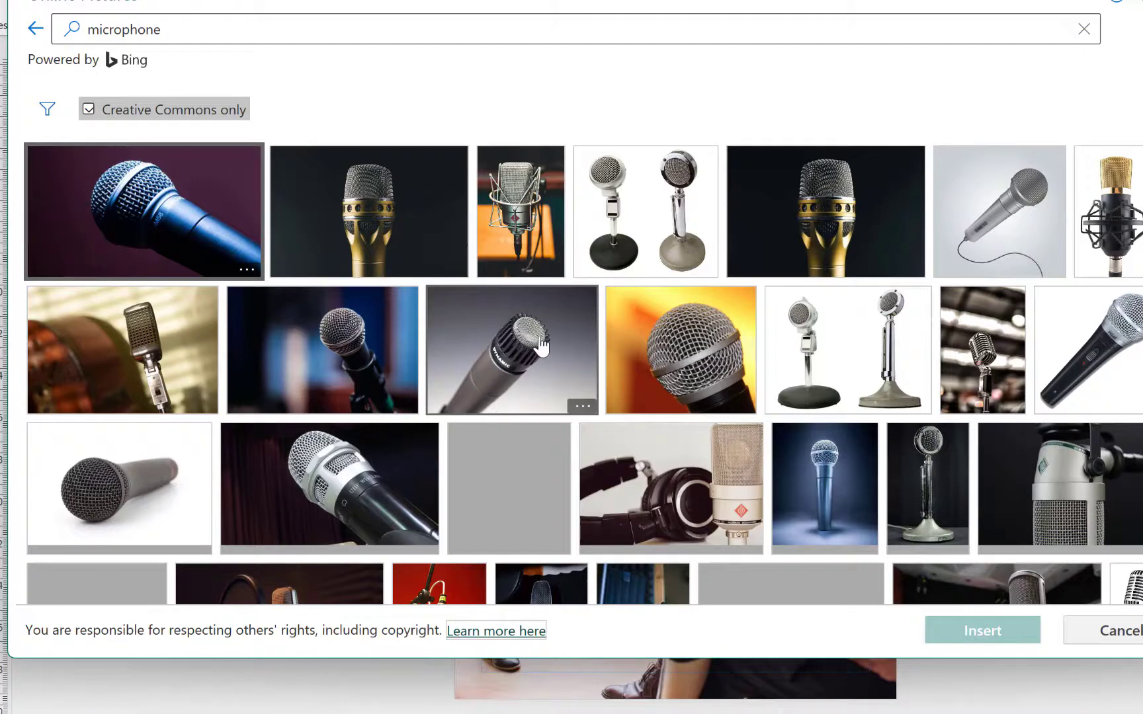
{"action": "scroll", "coordinate": [540, 344], "scroll_direction": "down", "scroll_amount": 2}
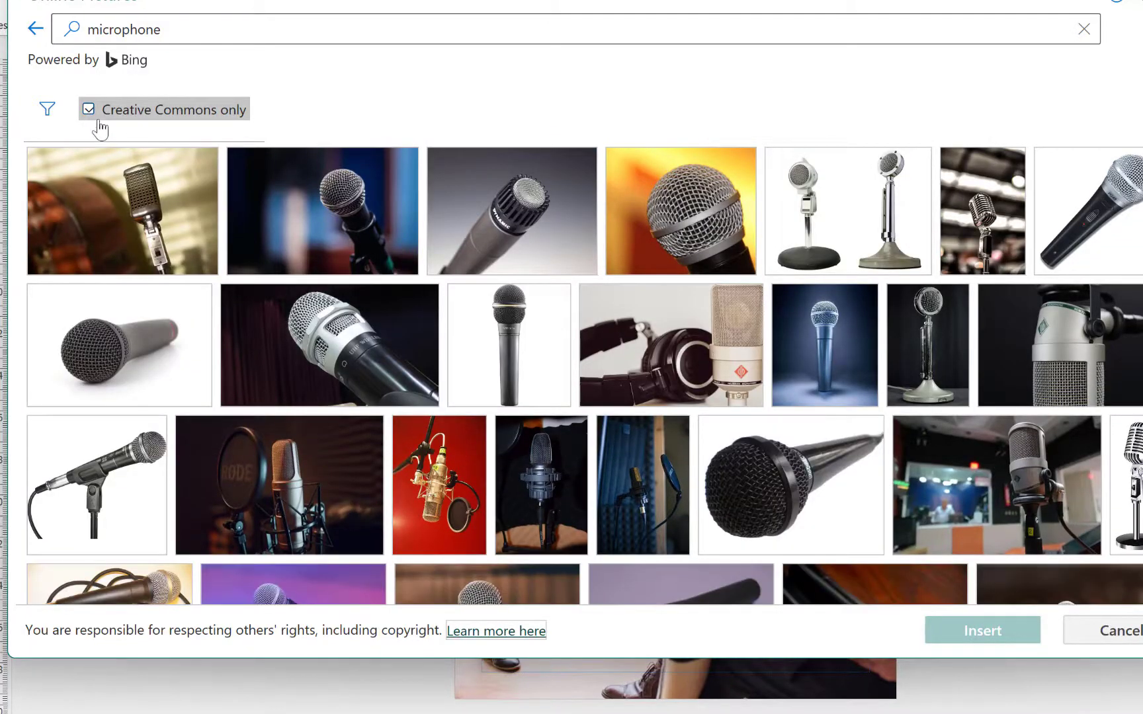
{"action": "scroll", "coordinate": [481, 512], "scroll_direction": "down", "scroll_amount": 5}
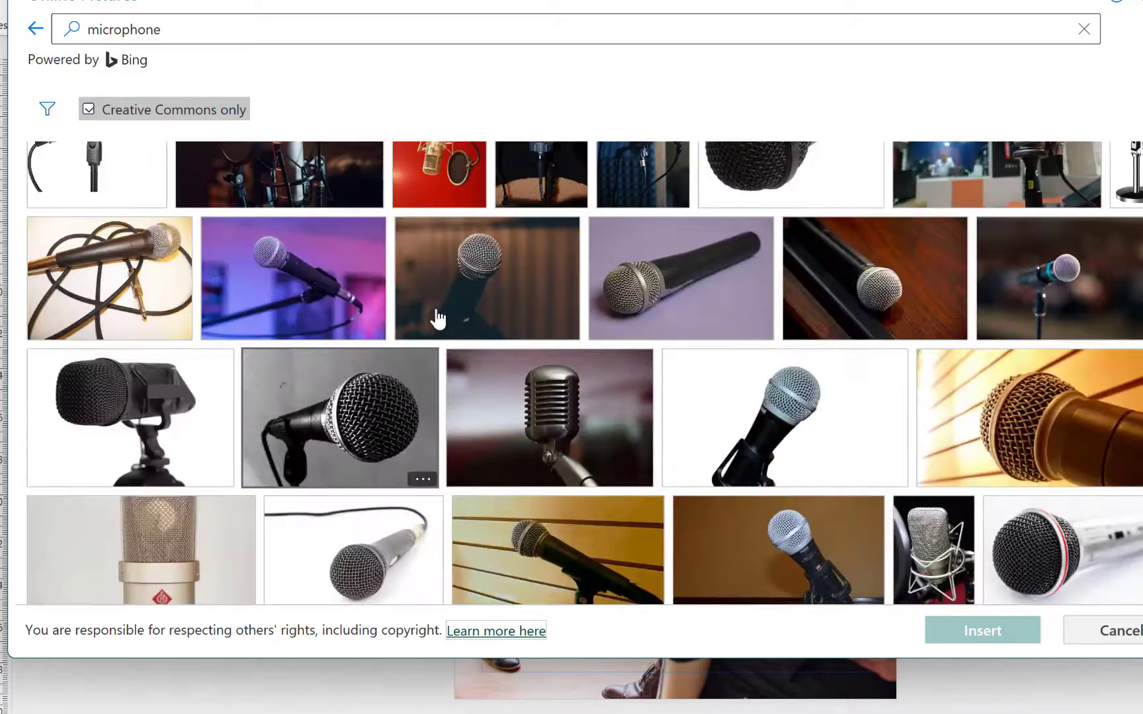
{"action": "scroll", "coordinate": [551, 391], "scroll_direction": "down", "scroll_amount": 3}
{"action": "scroll", "coordinate": [551, 391], "scroll_direction": "down", "scroll_amount": 10}
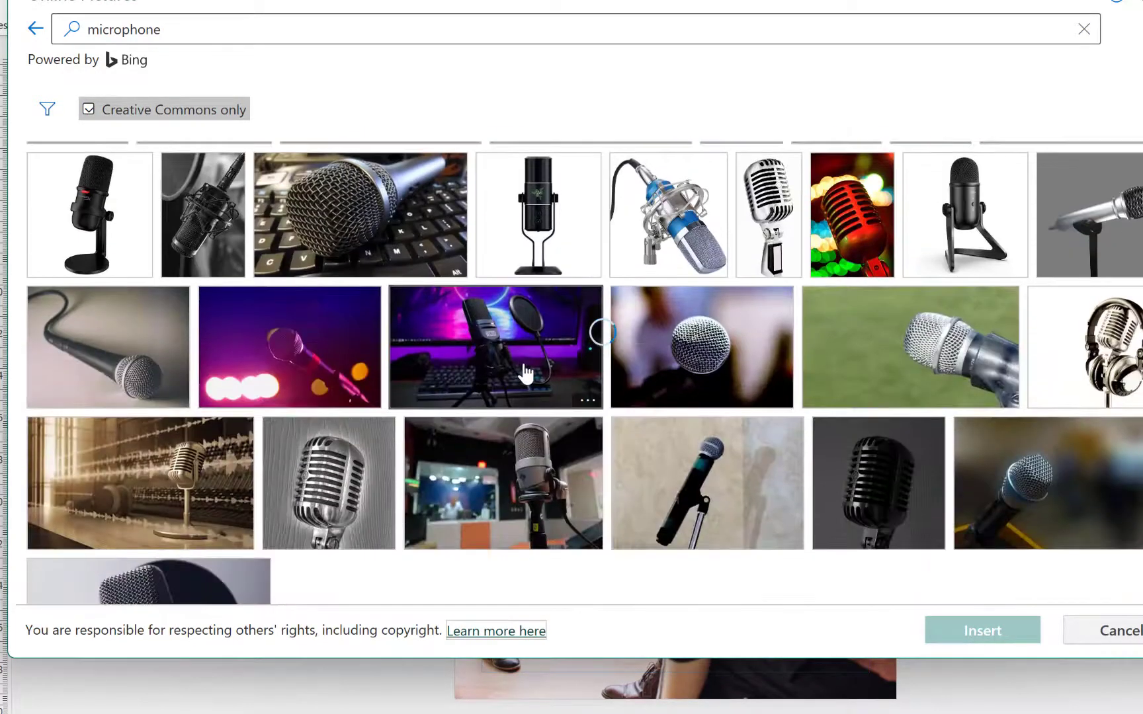
{"action": "scroll", "coordinate": [523, 375], "scroll_direction": "up", "scroll_amount": 15}
Step: Refine the picture search to "microphone transparent" and insert the blue and silver studio microphone with its cable
{"action": "left_click", "coordinate": [186, 27]}
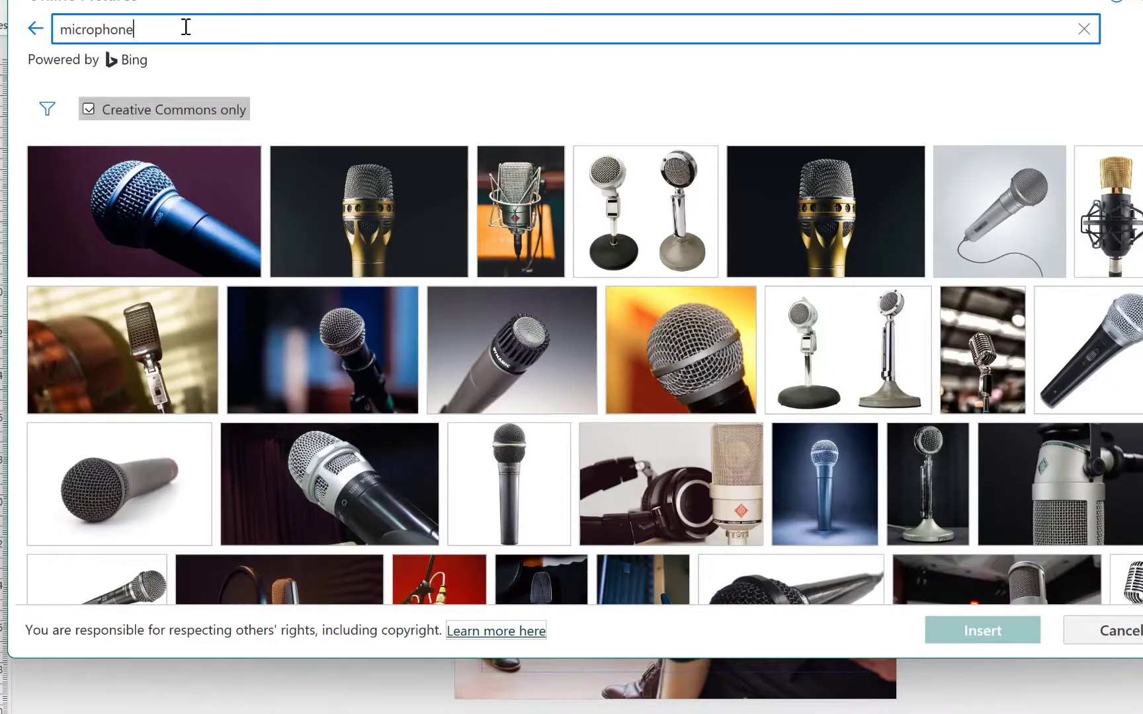
{"action": "type", "text": "transparent"}
{"action": "key", "text": "Return"}
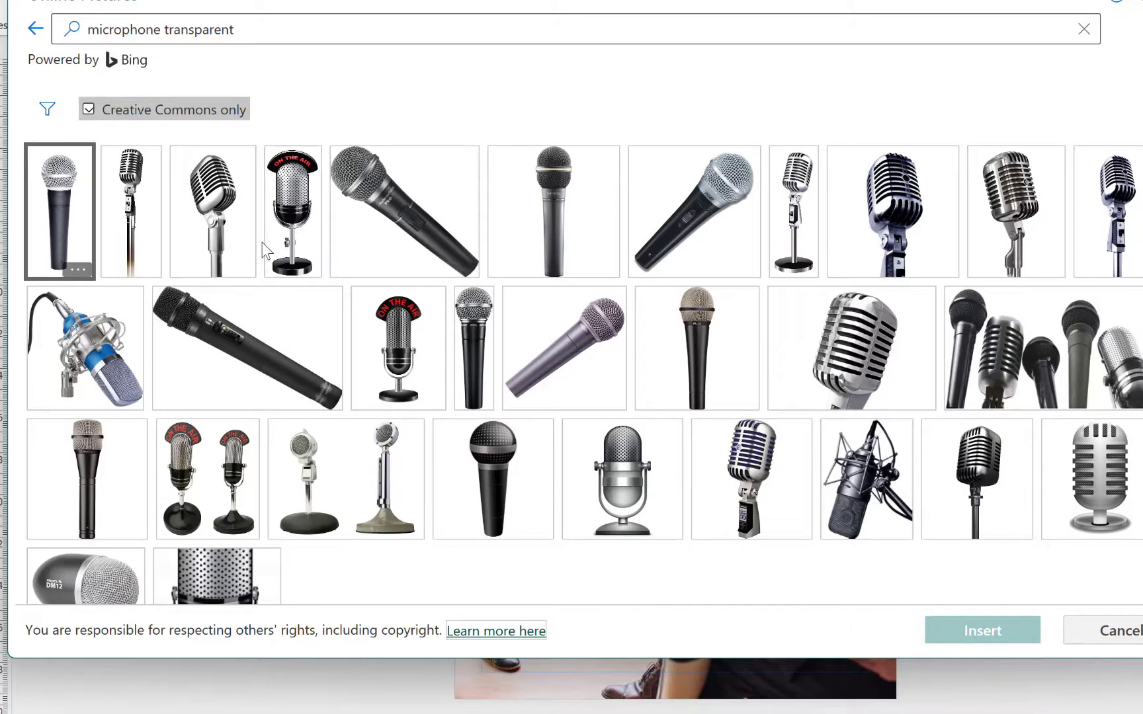
{"action": "left_click", "coordinate": [114, 358]}
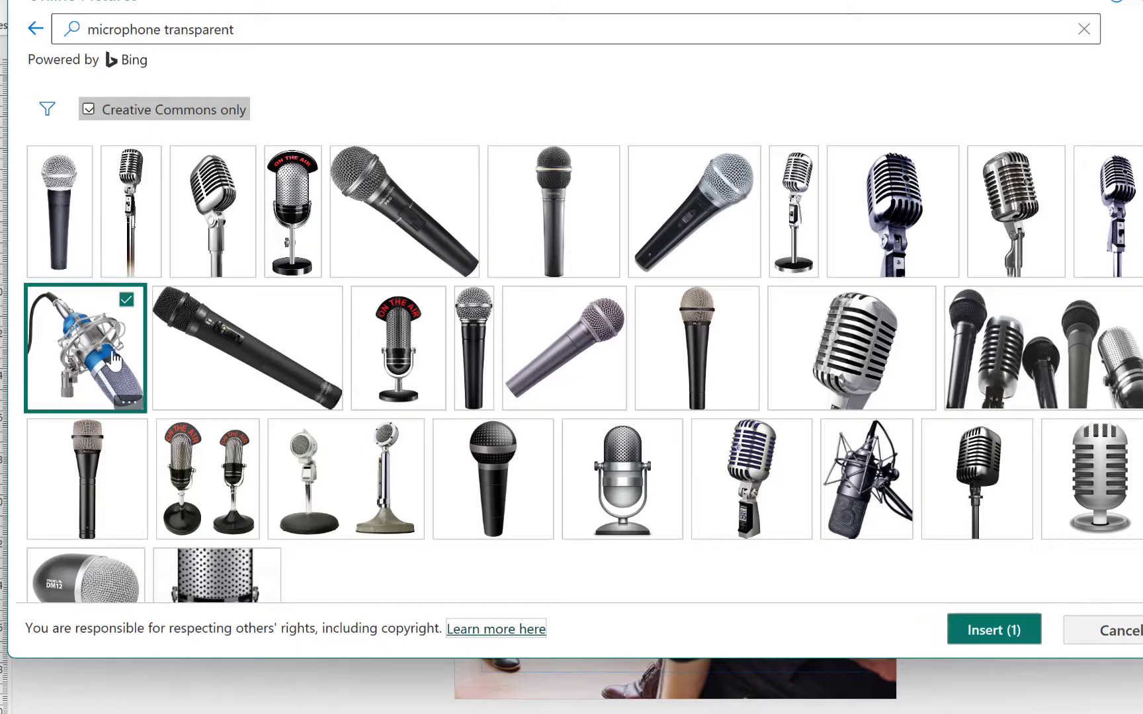
{"action": "left_click", "coordinate": [1008, 631]}
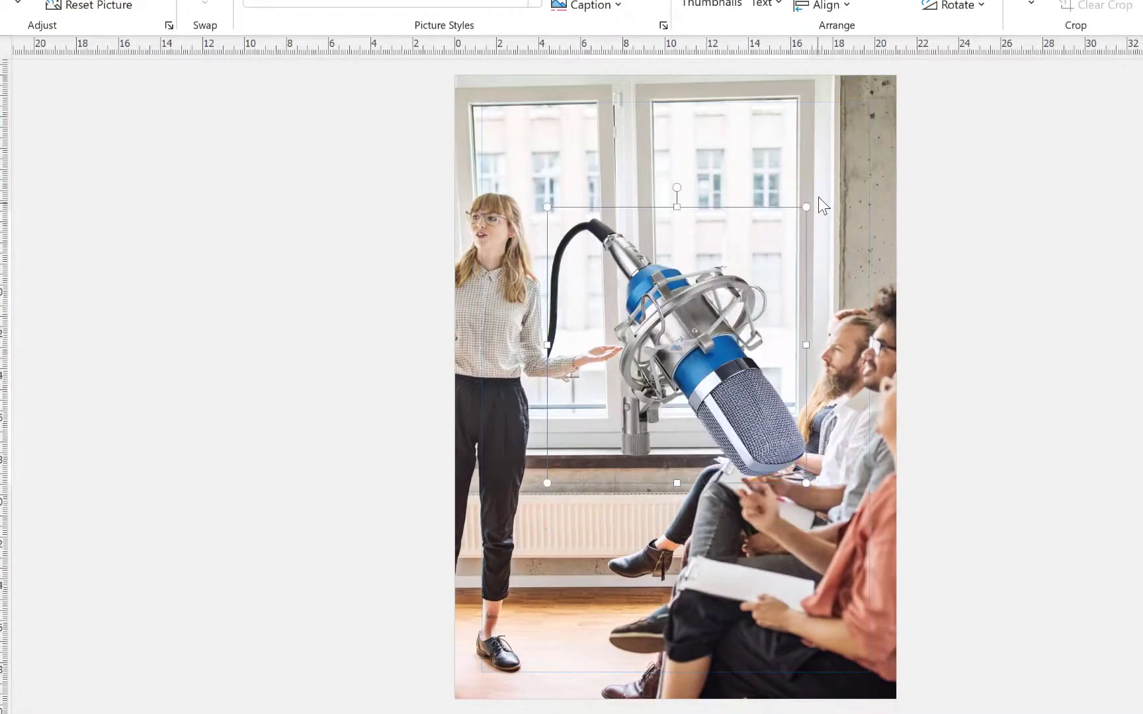
Step: Shrink the microphone picture to about 10.5 cm wide and position it over the windows between the speaker and the audience
{"action": "left_click_drag", "start_coordinate": [763, 258], "coordinate": [867, 146]}
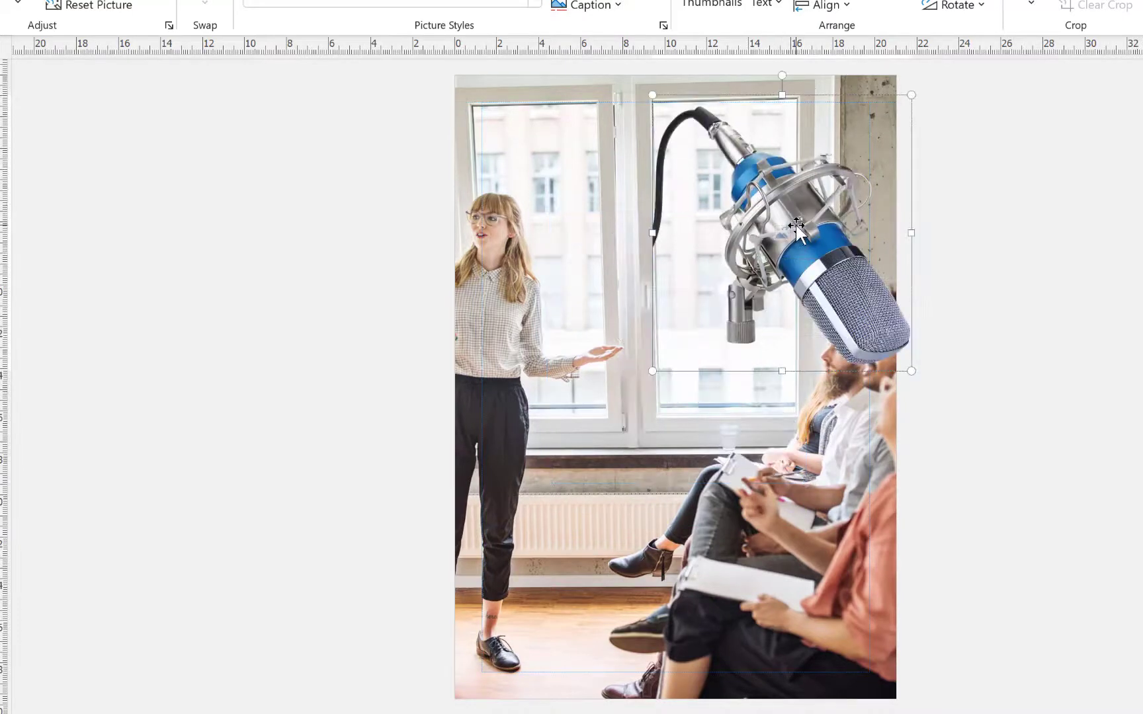
{"action": "left_click_drag", "start_coordinate": [794, 228], "coordinate": [714, 198]}
{"action": "left_click_drag", "start_coordinate": [821, 63], "coordinate": [772, 107]}
{"action": "left_click_drag", "start_coordinate": [715, 256], "coordinate": [722, 292]}
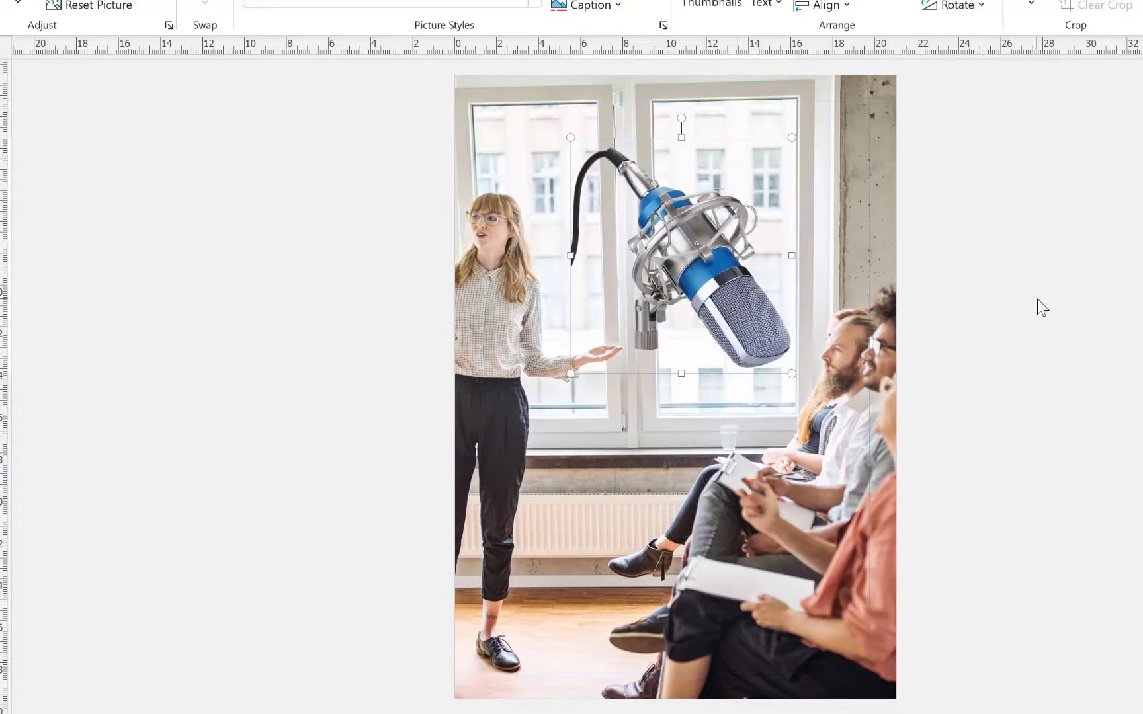
{"action": "left_click", "coordinate": [1013, 280]}
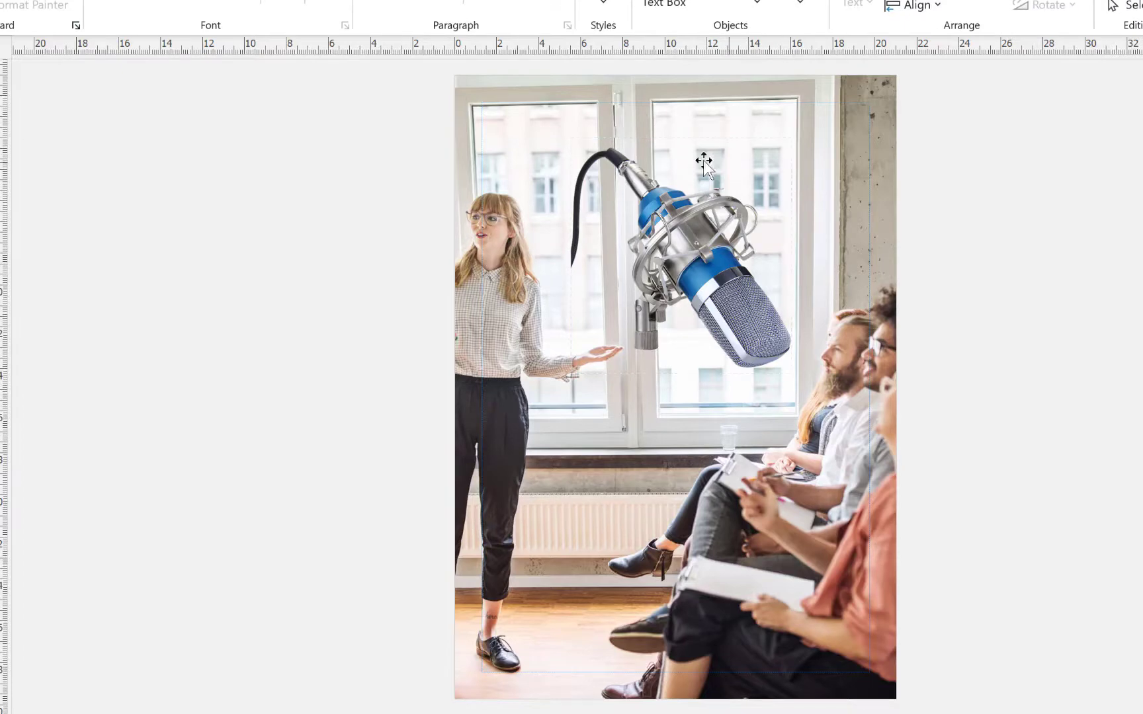